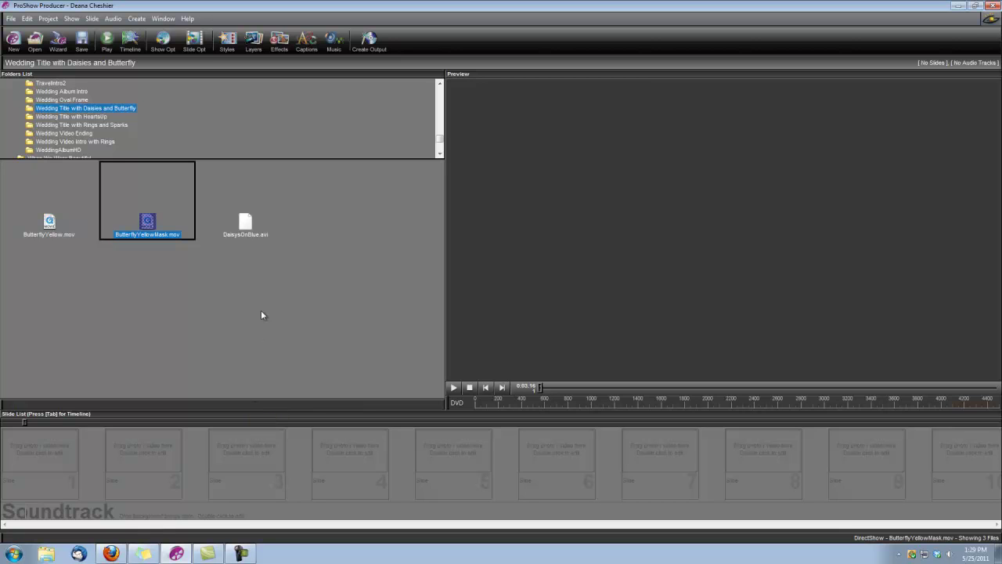
# Place DaisysOnBlue.avi as slide 1 and set its slide duration to 10 seconds.
pyautogui.click(248, 223)
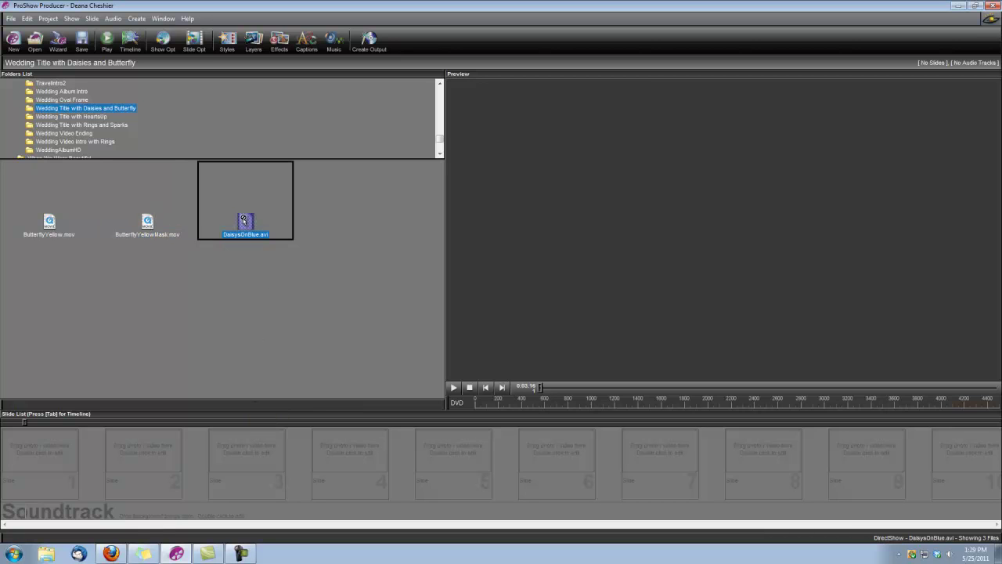
pyautogui.moveTo(137, 289); pyautogui.dragTo(57, 460)
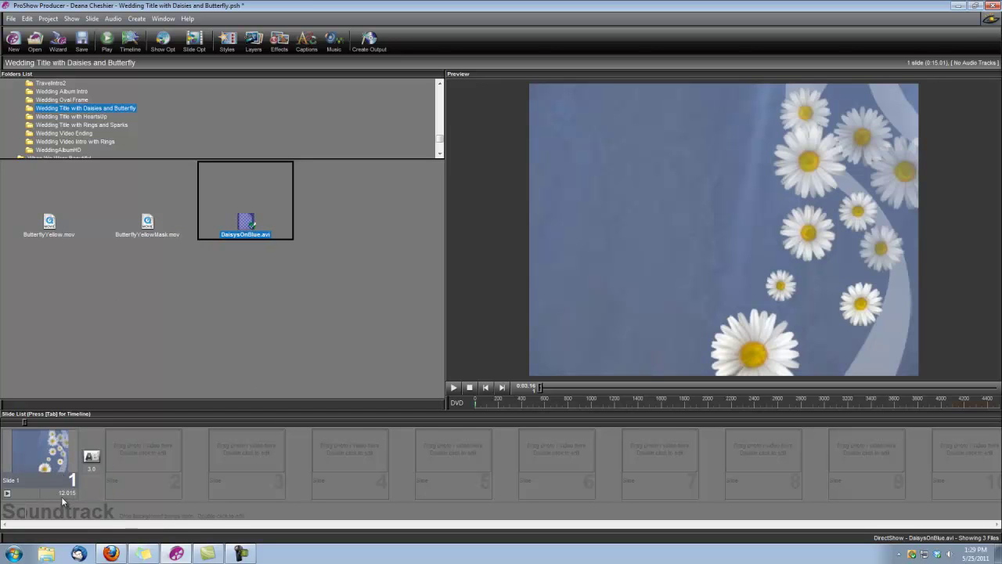
pyautogui.click(69, 494)
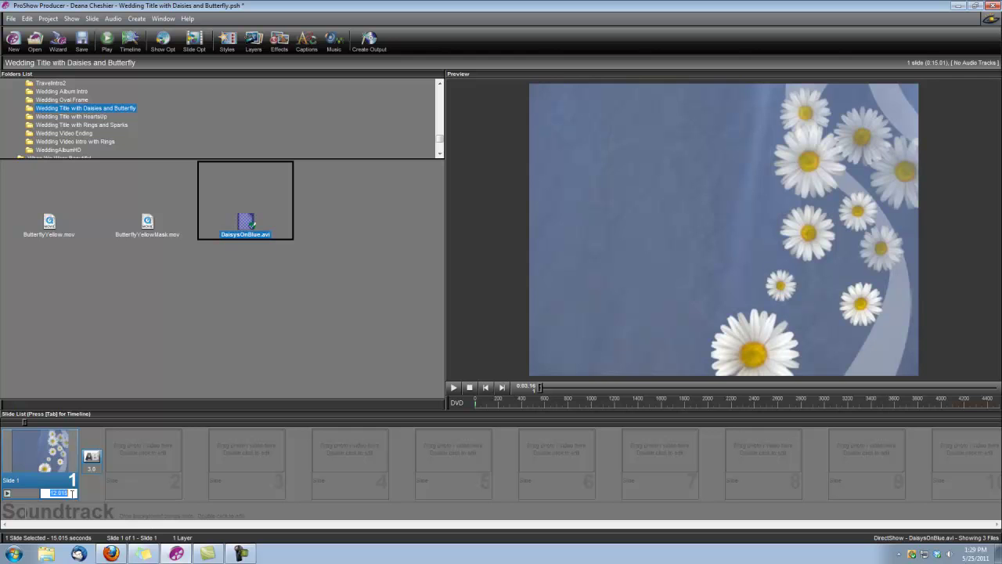
pyautogui.write('10')
pyautogui.press('Return')
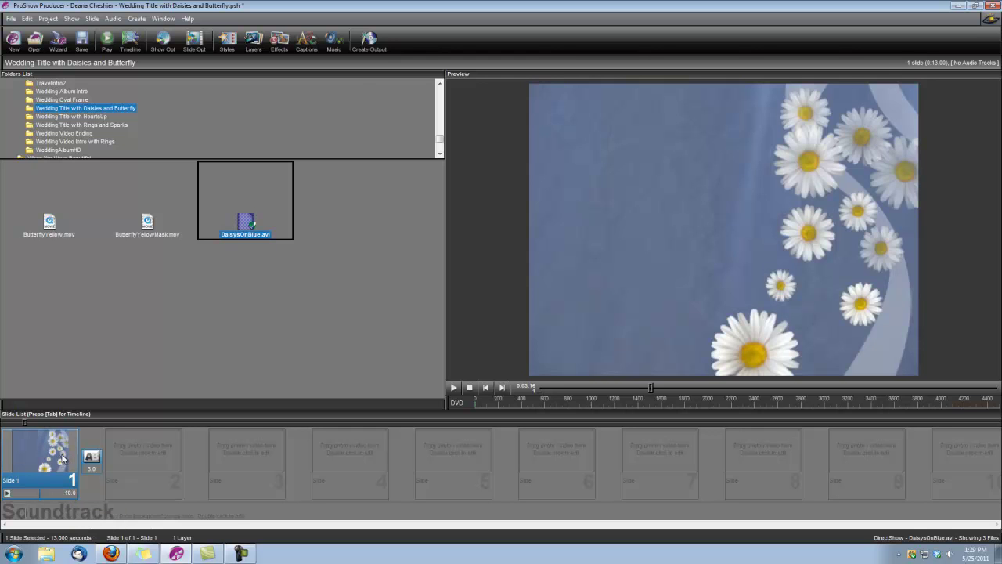
# Caption slide 1 'Olivia', '&', 'Ethan' on three lines and drag it left to 31.7 x 46.62.
pyautogui.doubleClick(63, 459)
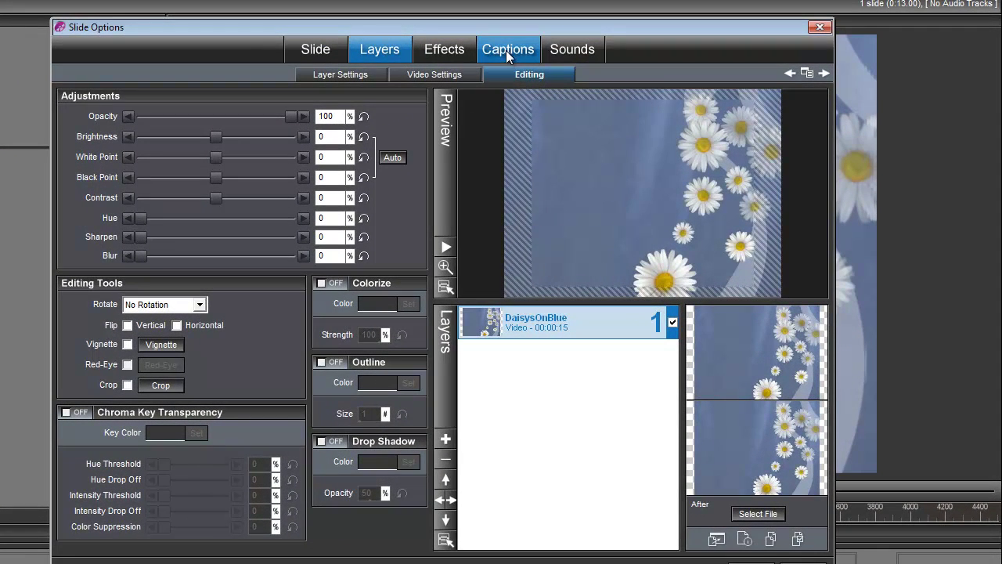
pyautogui.click(506, 50)
pyautogui.click(476, 323)
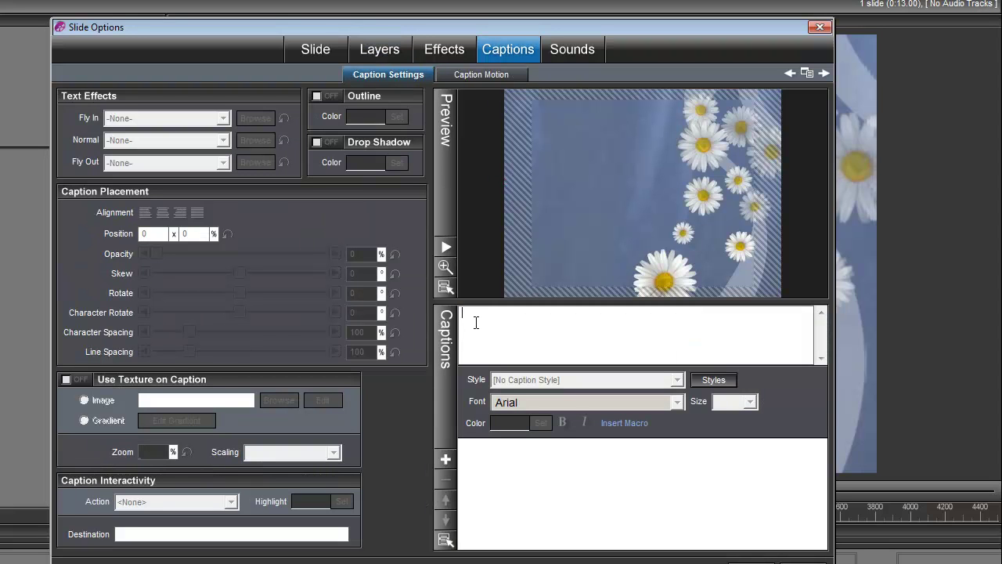
pyautogui.write('Olivia')
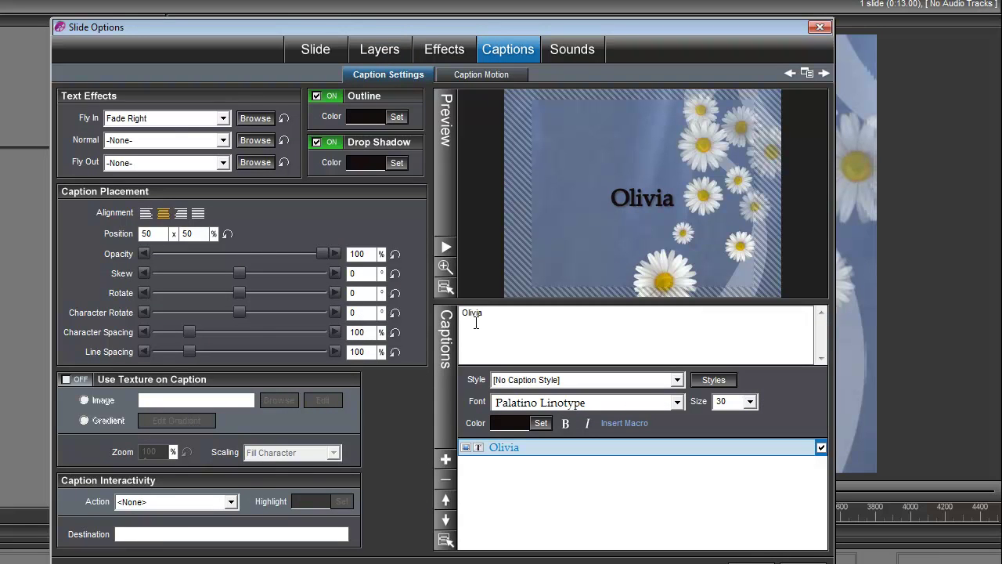
pyautogui.press('Return')
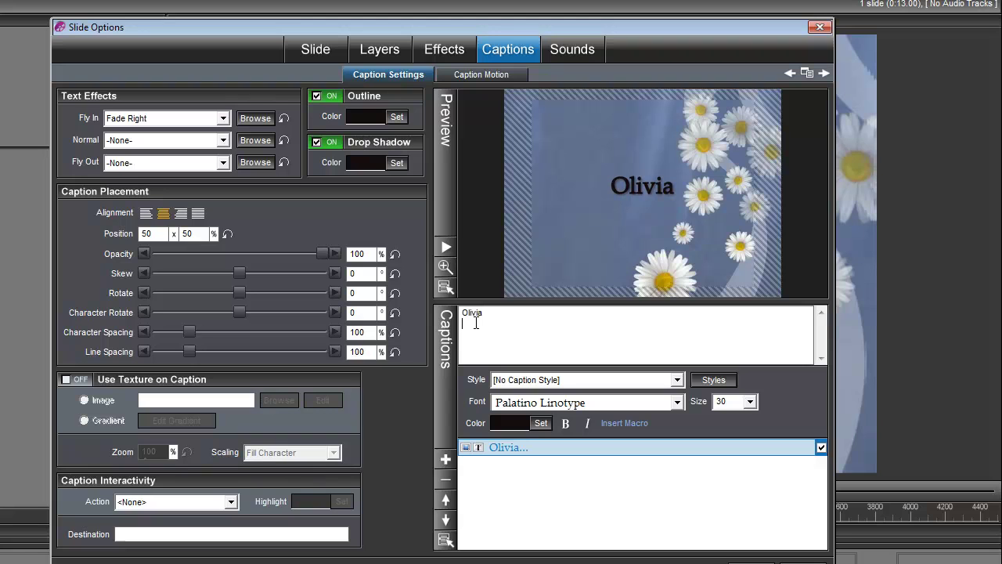
pyautogui.write('& Ethan')
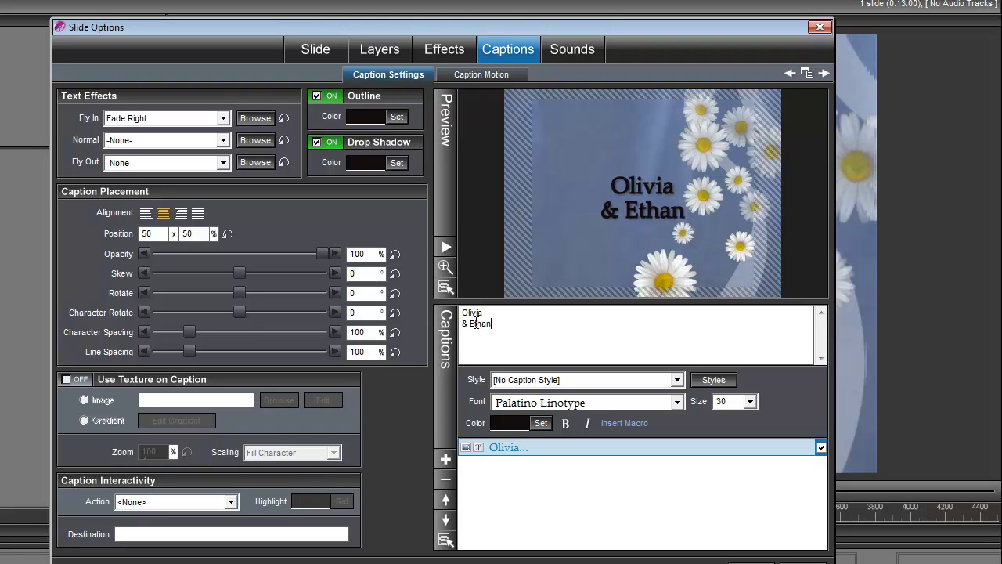
pyautogui.press('BackSpace')
pyautogui.press('BackSpace')
pyautogui.press('BackSpace')
pyautogui.press('BackSpace')
pyautogui.press('BackSpace')
pyautogui.press('Return')
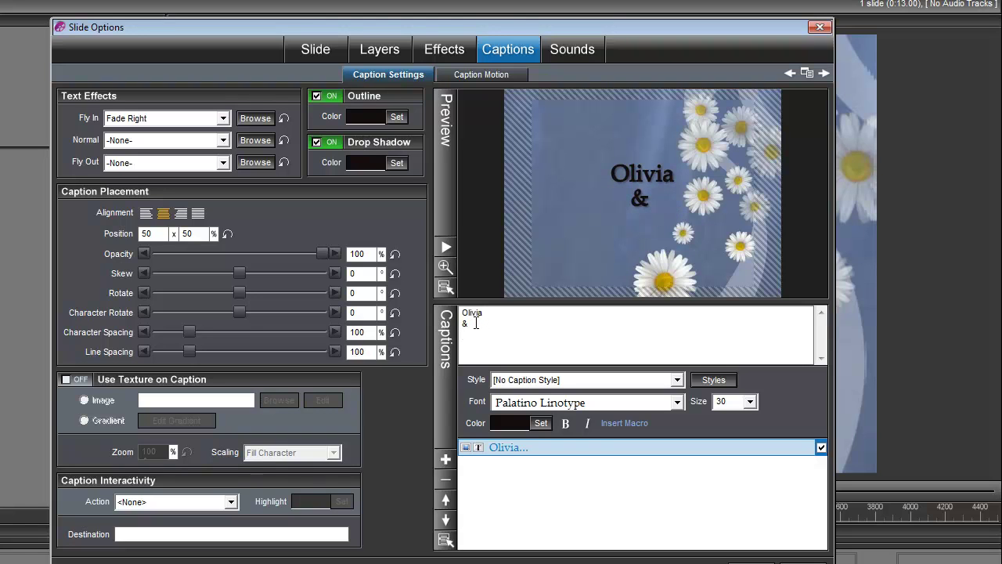
pyautogui.write('Ethan')
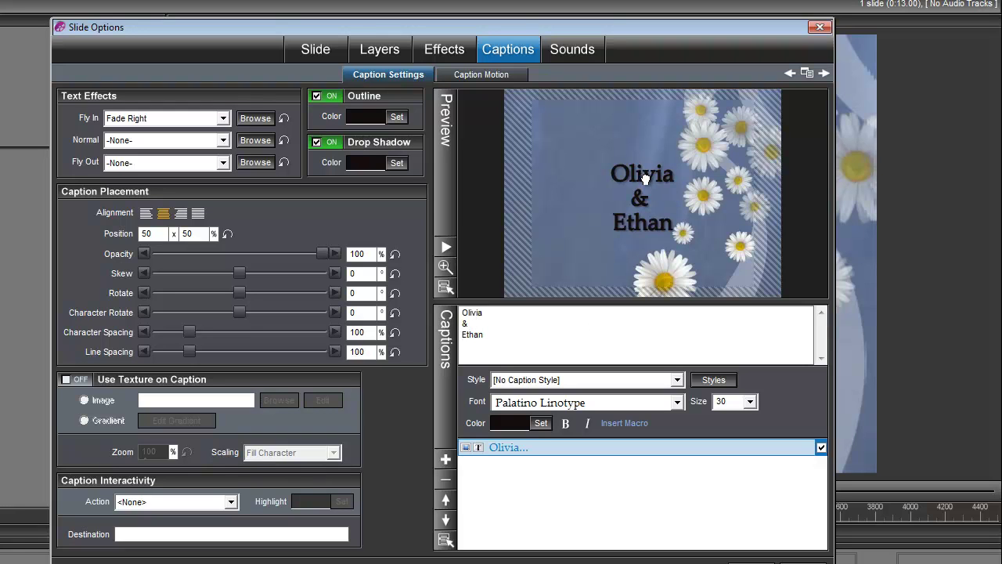
pyautogui.moveTo(643, 179); pyautogui.dragTo(594, 172)
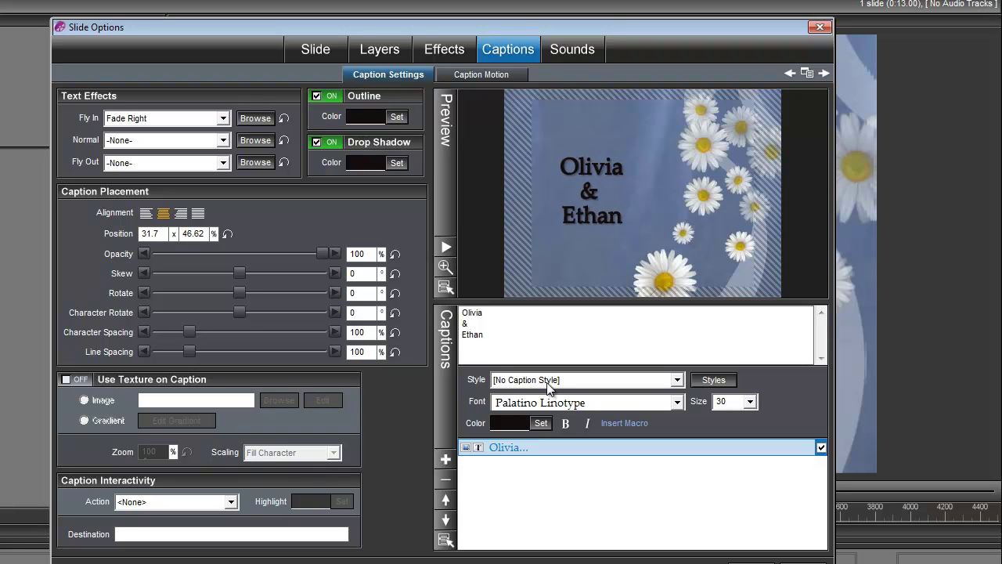
# Colour the caption gold (192, 154, 2), sampled from a daisy's yellow centre.
pyautogui.click(540, 422)
pyautogui.click(501, 439)
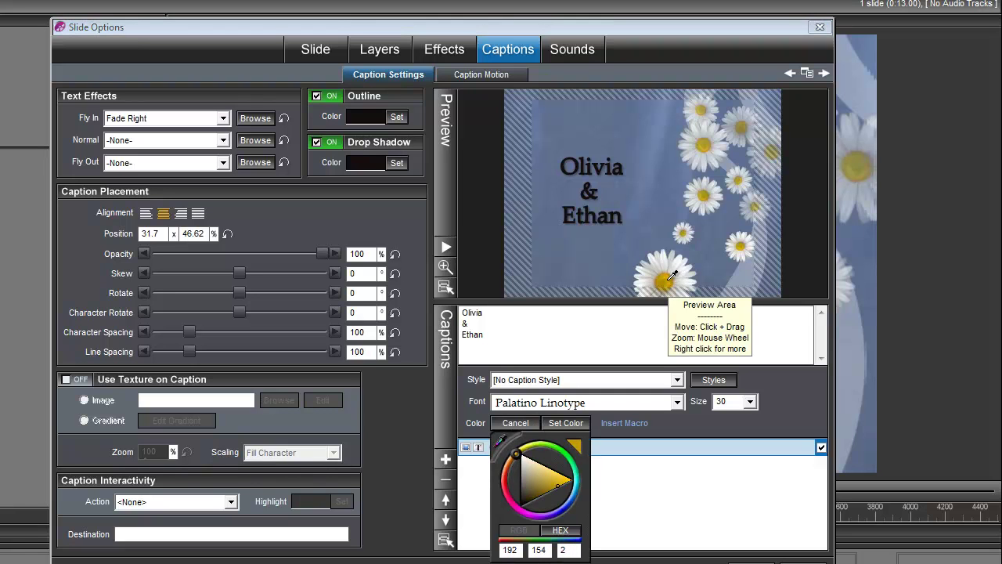
pyautogui.click(674, 287)
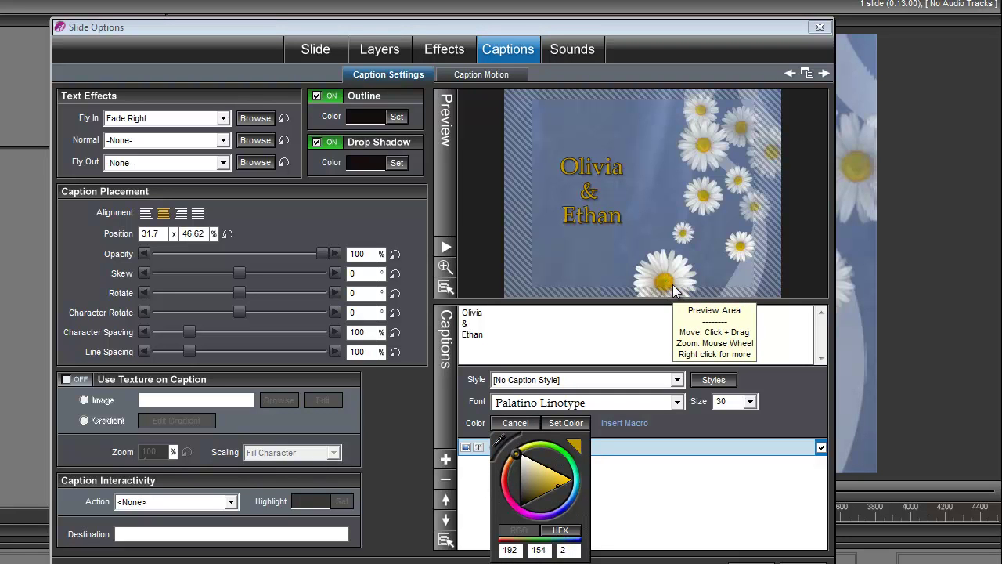
pyautogui.click(560, 424)
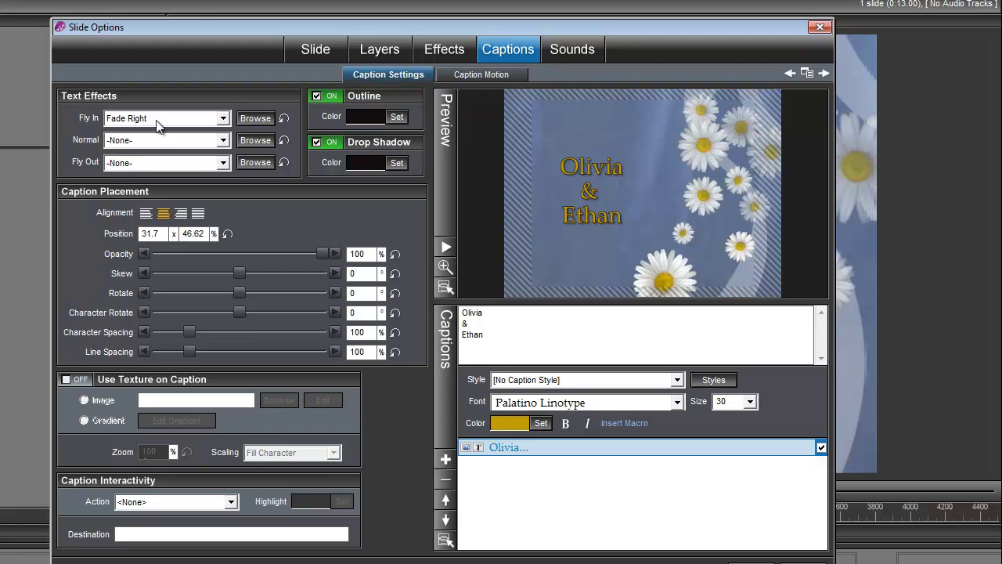
# Move the caption's first motion keyframe to 1 second, then choose Set Effect Time for the fly-in.
pyautogui.click(480, 75)
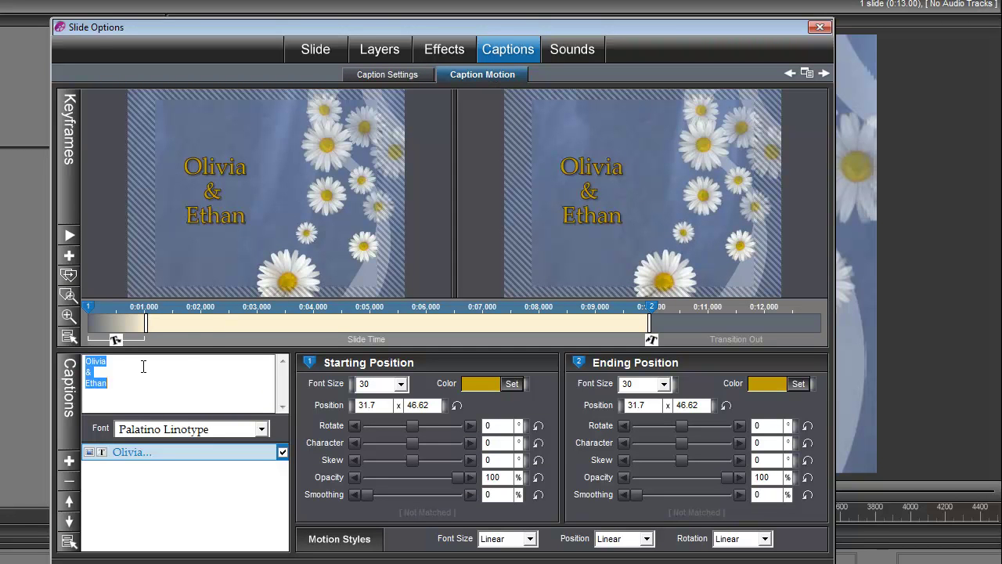
pyautogui.rightClick(88, 311)
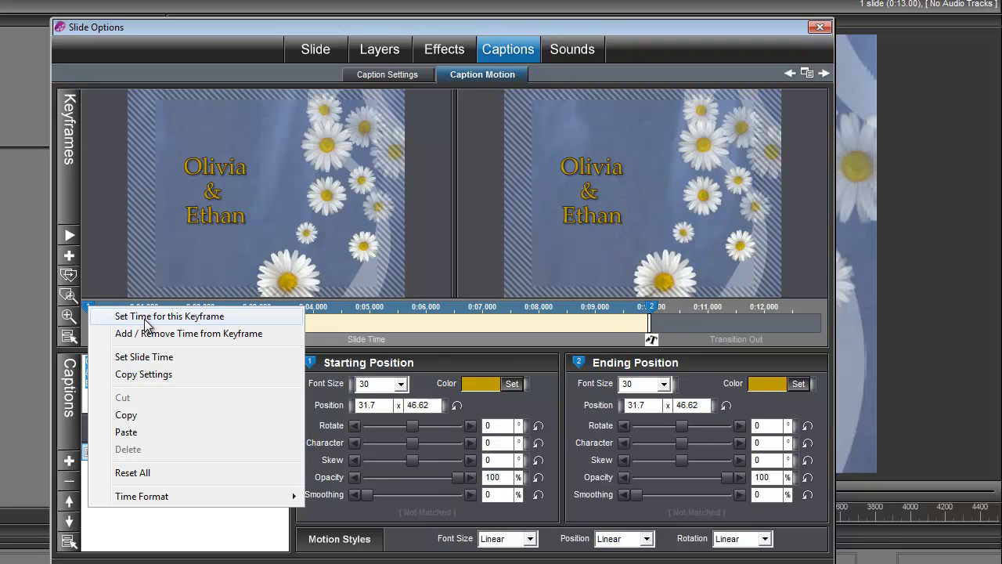
pyautogui.click(169, 317)
pyautogui.write('1')
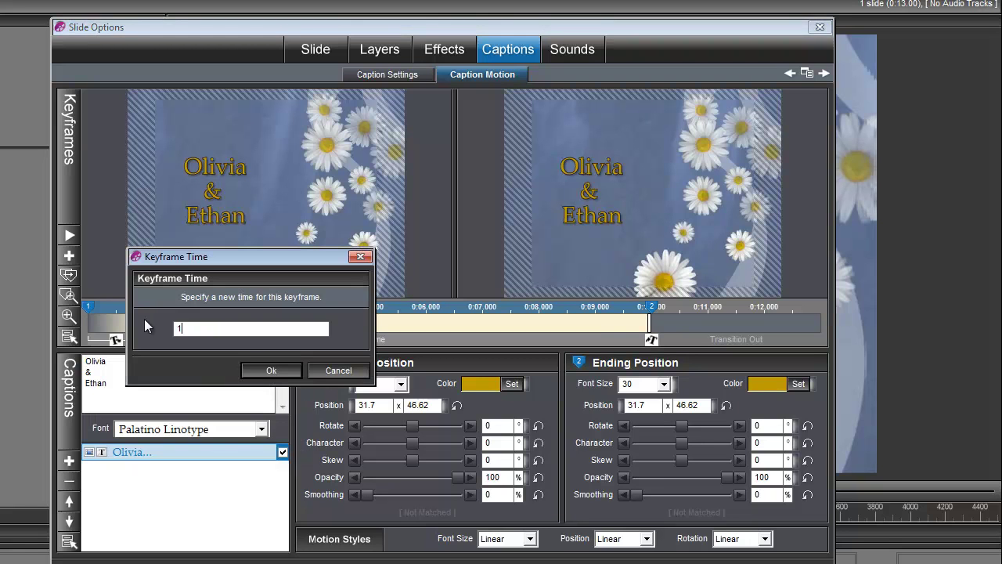
pyautogui.click(271, 369)
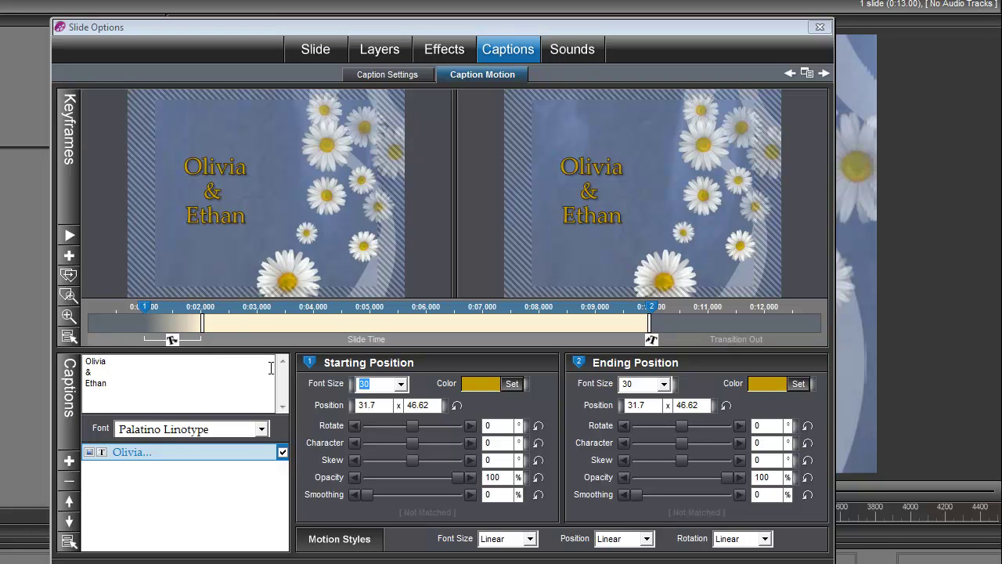
pyautogui.rightClick(170, 324)
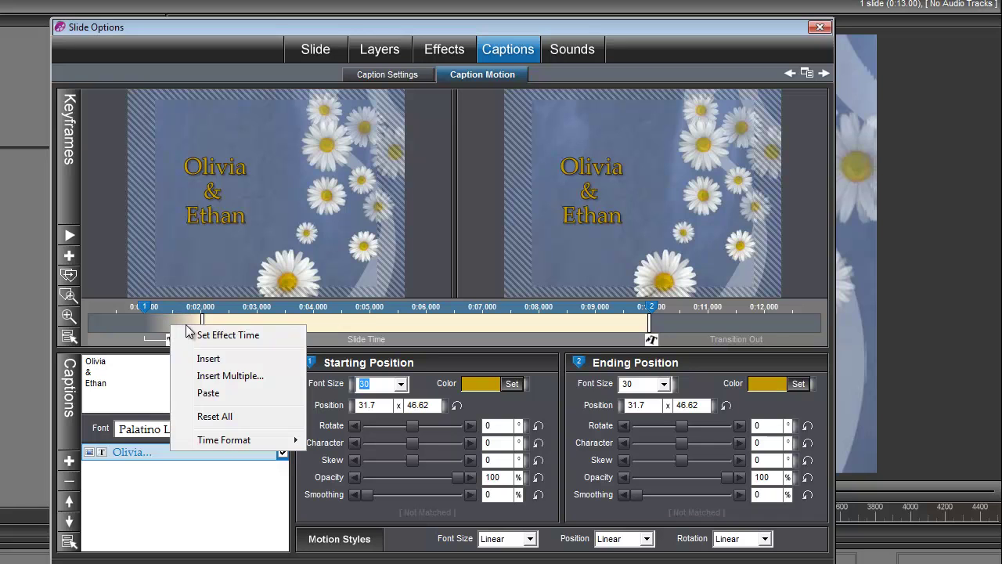
pyautogui.click(218, 336)
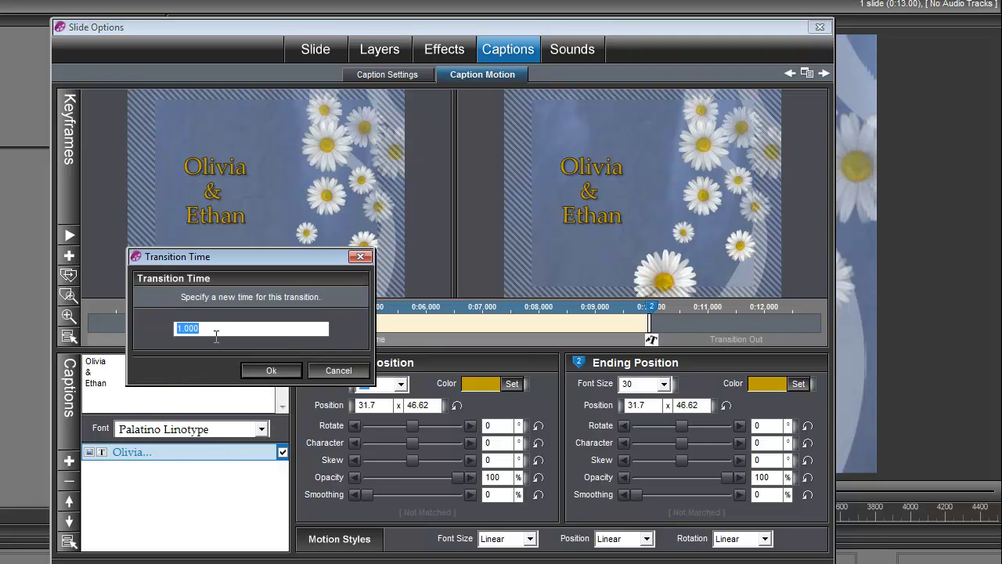
# Confirm a 3.5-second fly-in time and set the caption's starting opacity to 5%.
pyautogui.write('3.5')
pyautogui.press('Return')
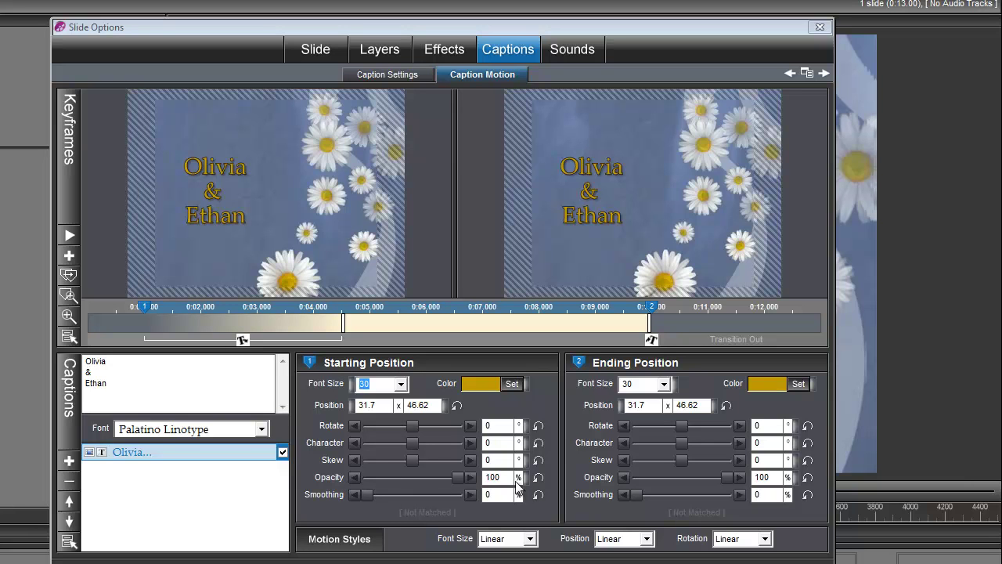
pyautogui.doubleClick(490, 477)
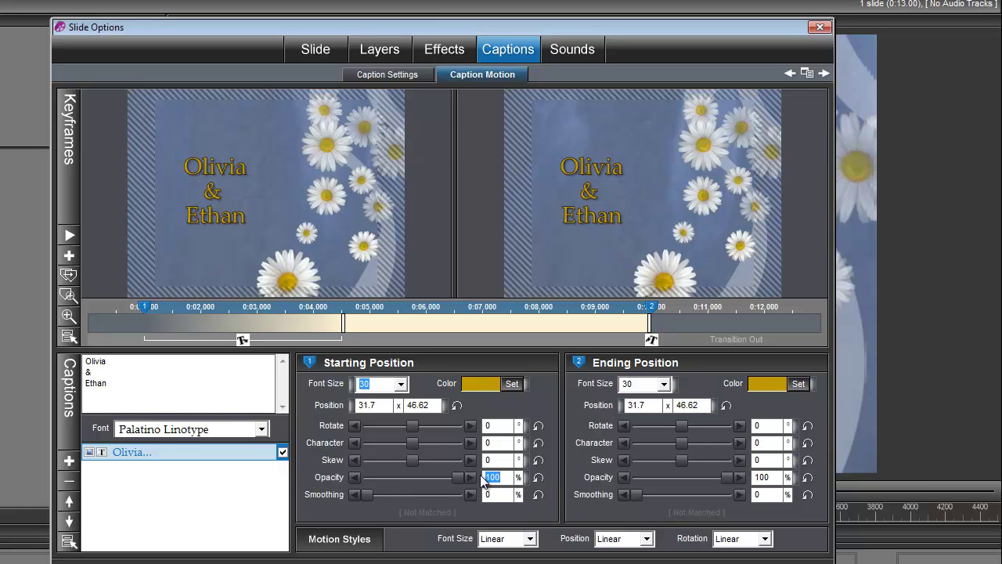
pyautogui.write('5')
pyautogui.press('Return')
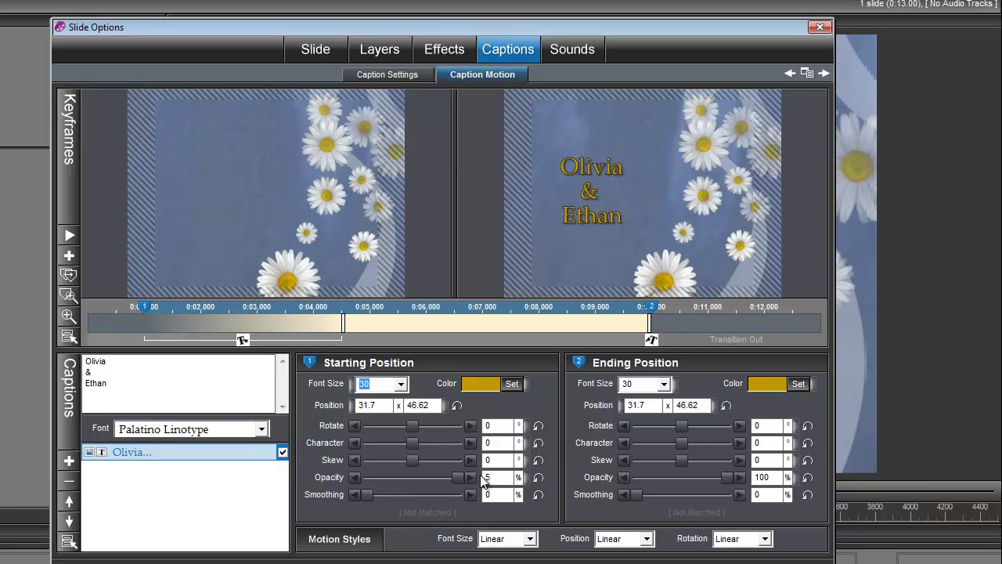
# Insert caption keyframe 2 where the fade ends and set its opacity to 100%.
pyautogui.rightClick(343, 306)
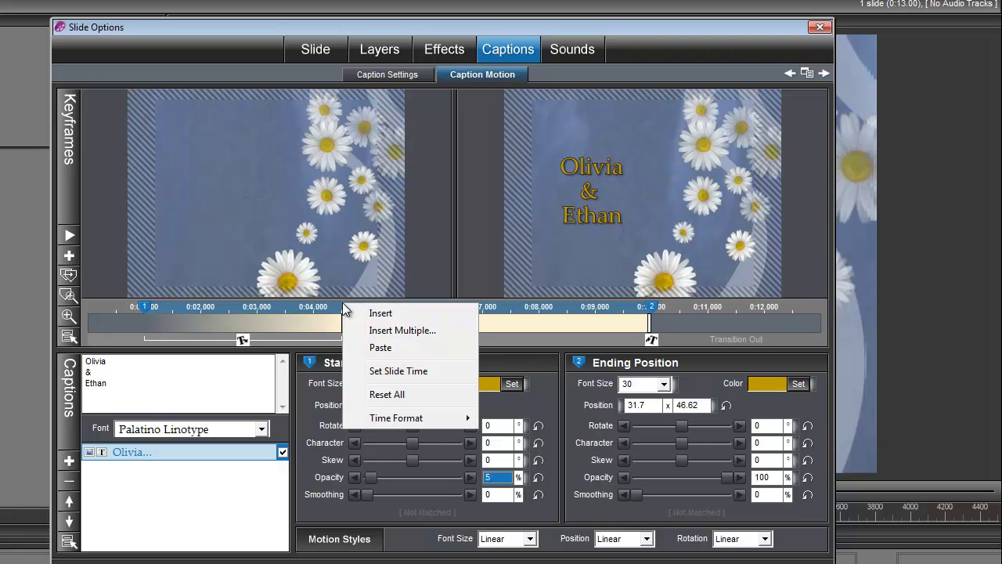
pyautogui.click(382, 314)
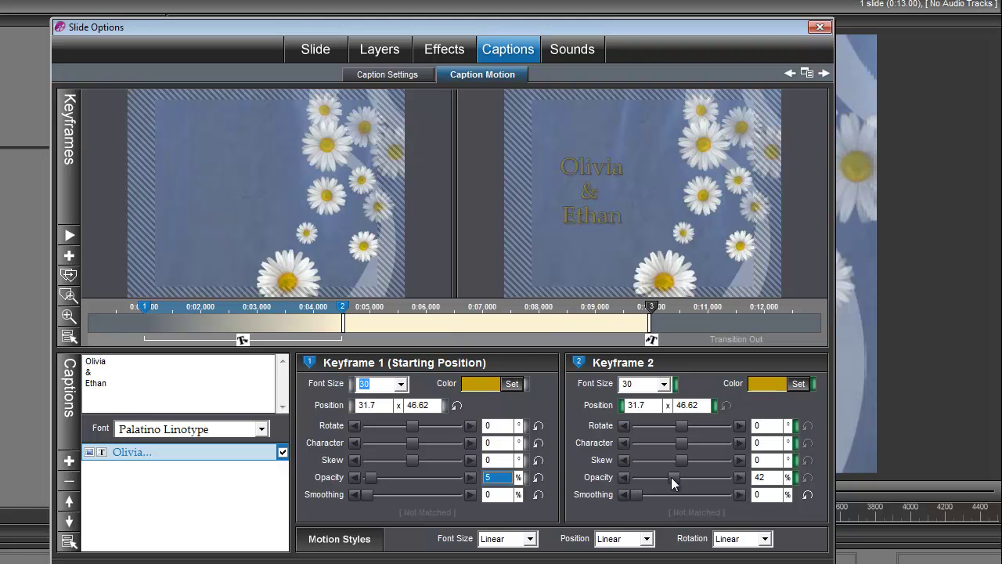
pyautogui.doubleClick(760, 477)
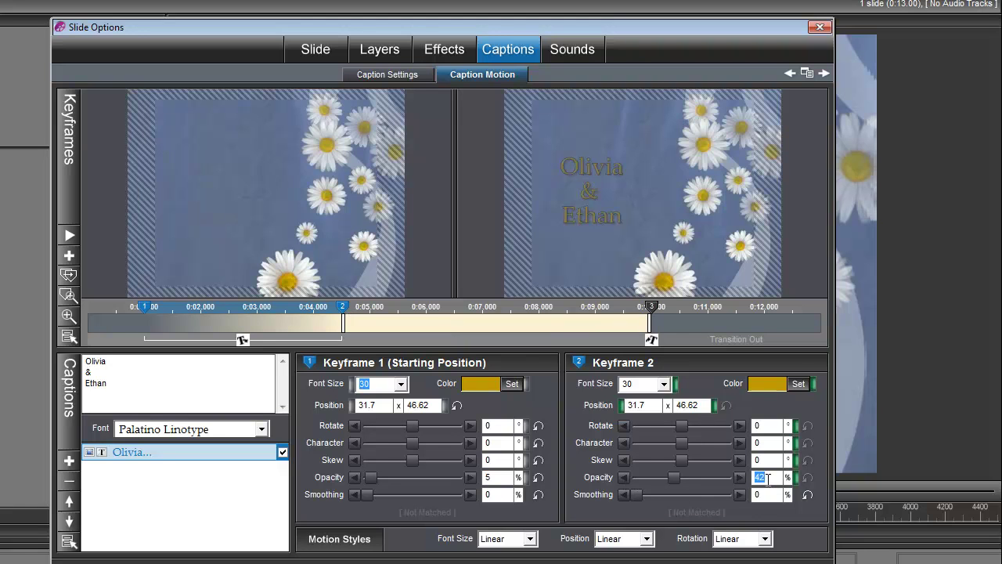
pyautogui.write('100')
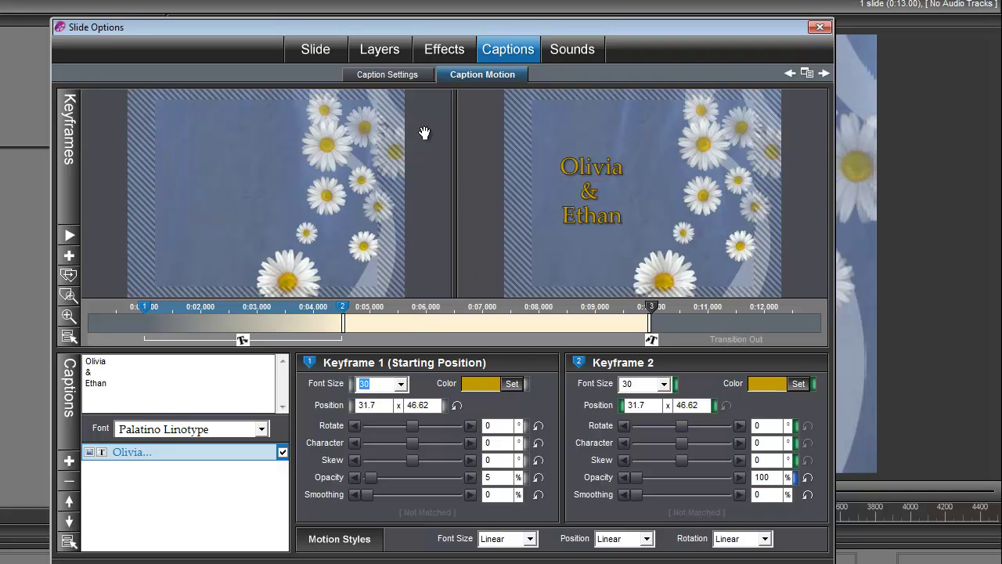
# Add the ButterflyYellow video as a new layer on the slide.
pyautogui.click(380, 51)
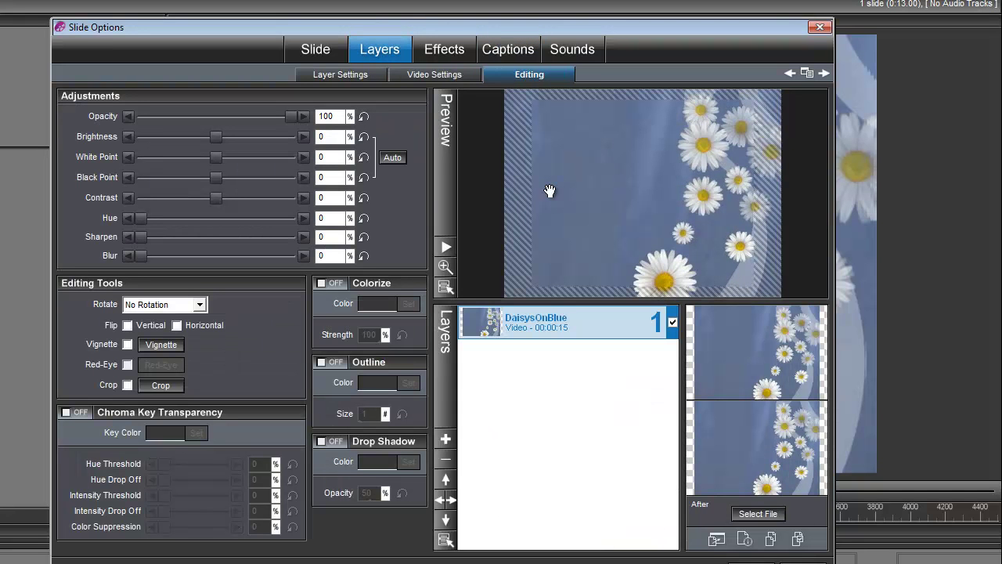
pyautogui.click(445, 439)
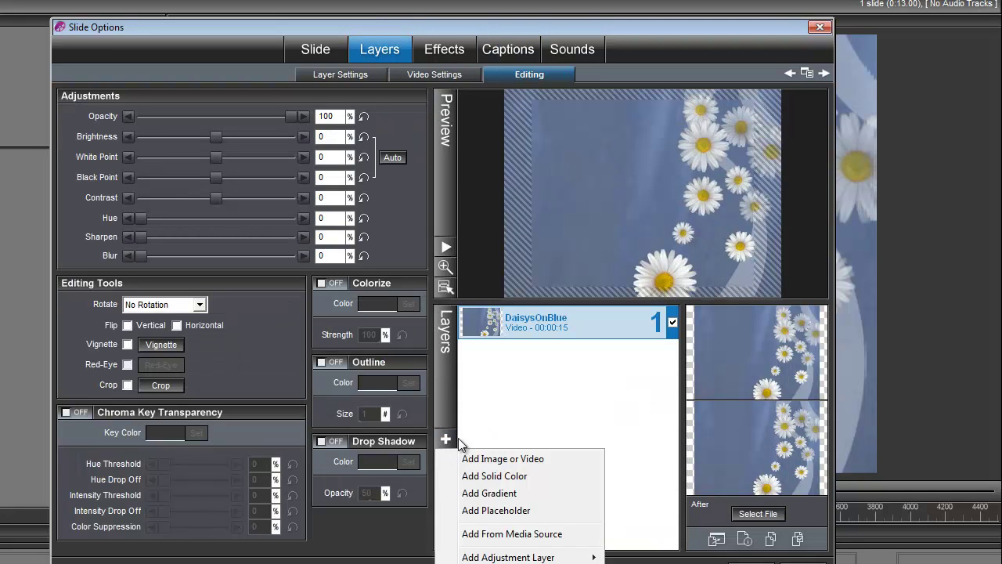
pyautogui.click(503, 458)
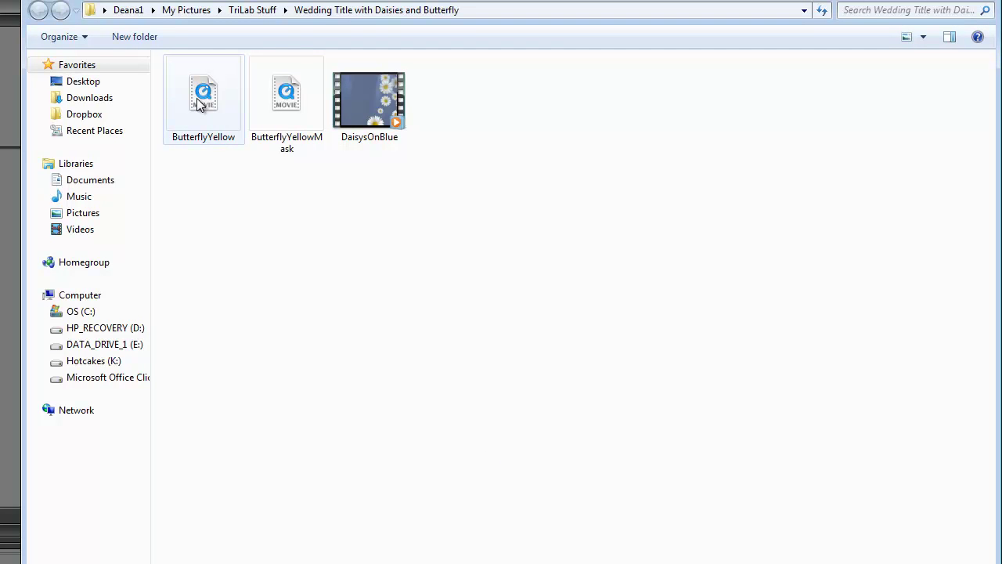
pyautogui.click(201, 104)
pyautogui.press('Return')
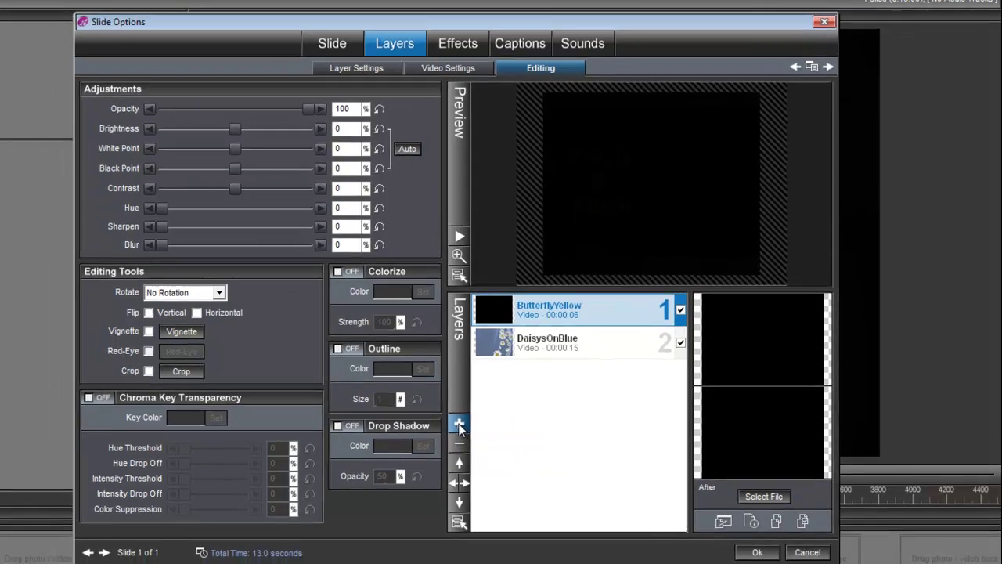
# Add ButterflyYellowMask as a masking layer above the butterflies.
pyautogui.click(448, 441)
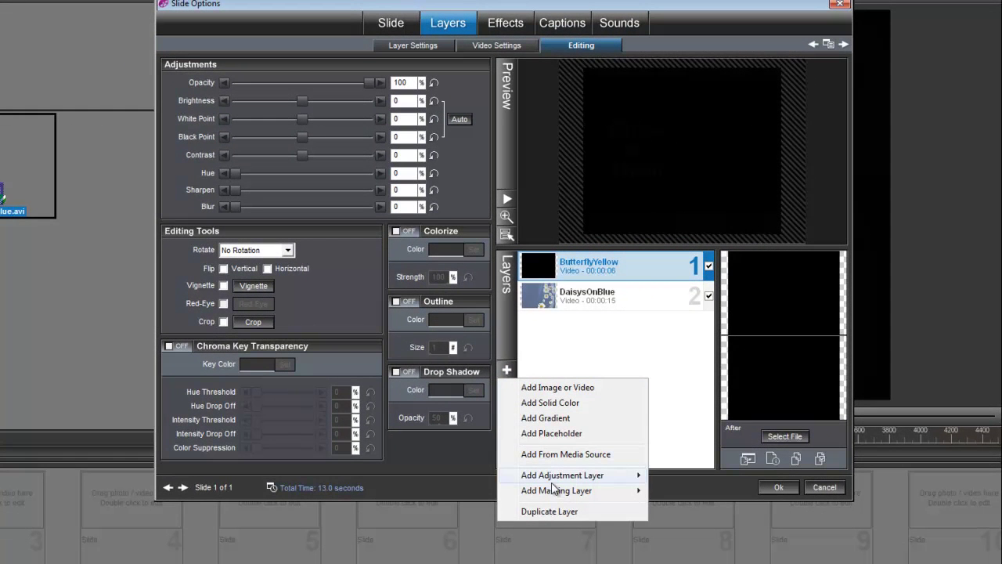
pyautogui.moveTo(556, 490)
pyautogui.click(681, 496)
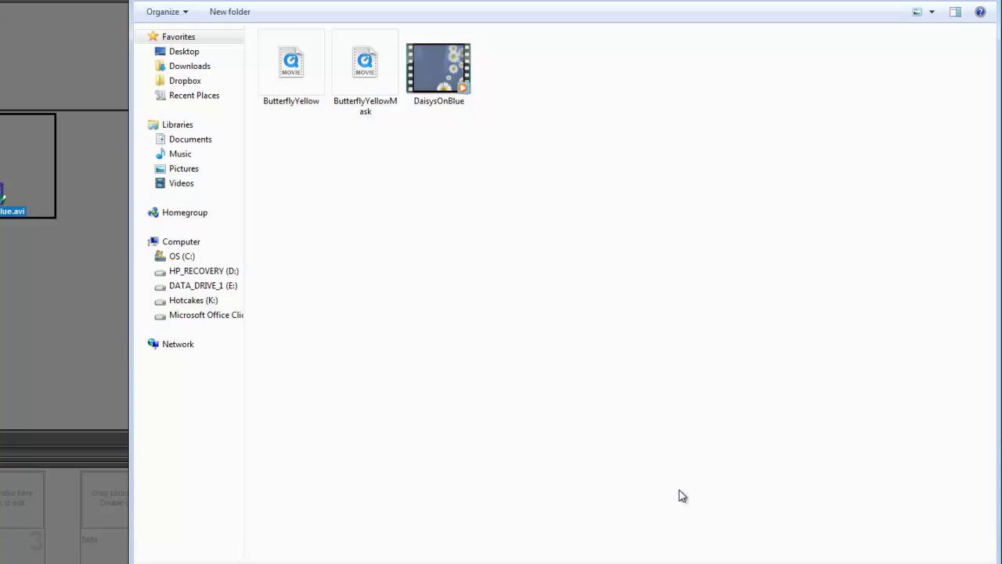
pyautogui.click(365, 78)
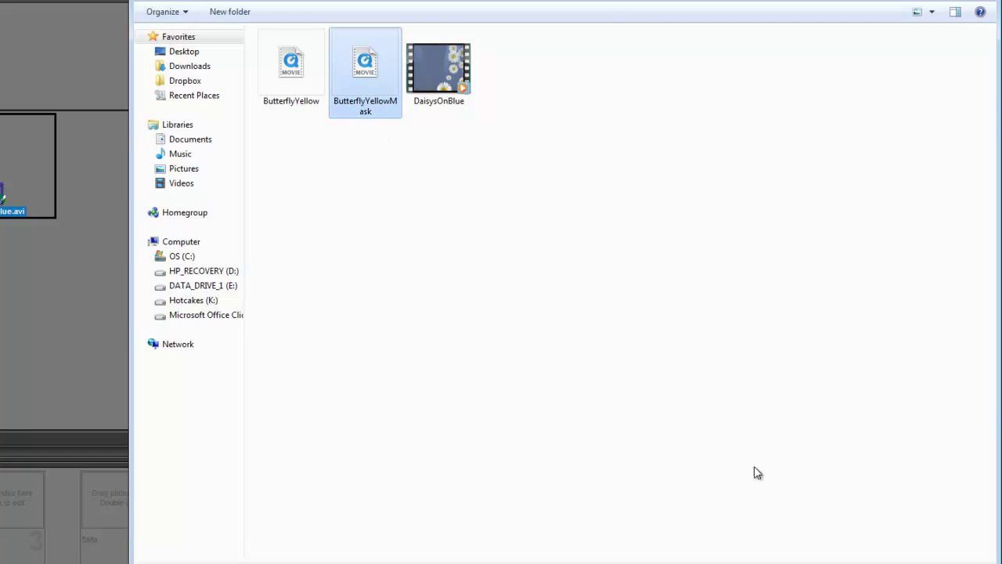
pyautogui.click(823, 560)
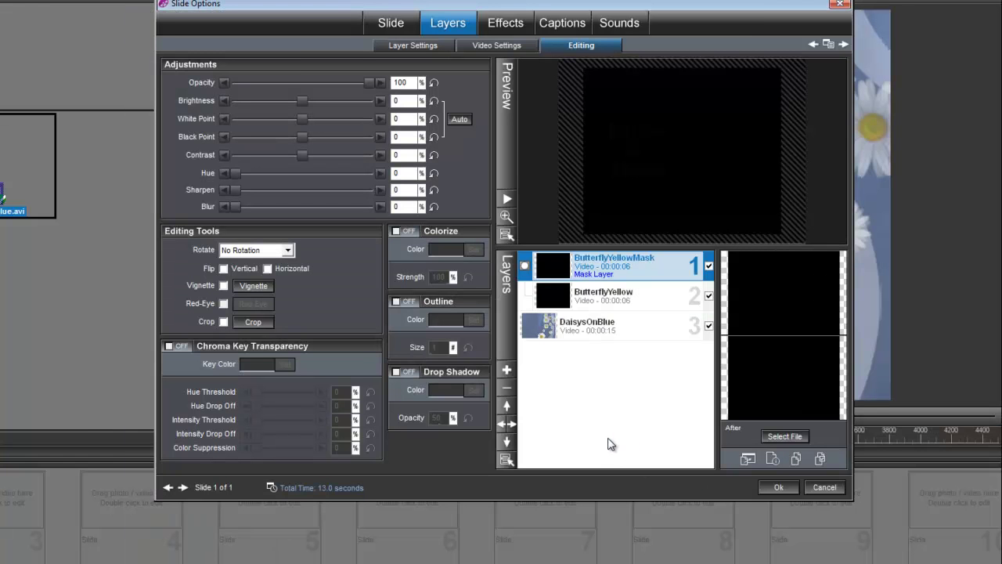
# Accept the slide options and play the title slide preview from the start.
pyautogui.click(779, 487)
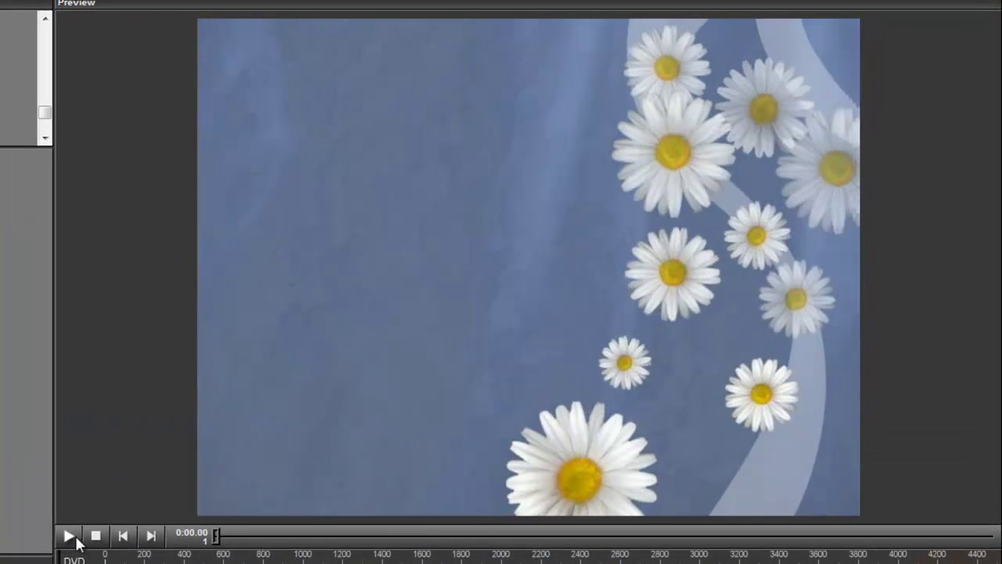
pyautogui.click(68, 534)
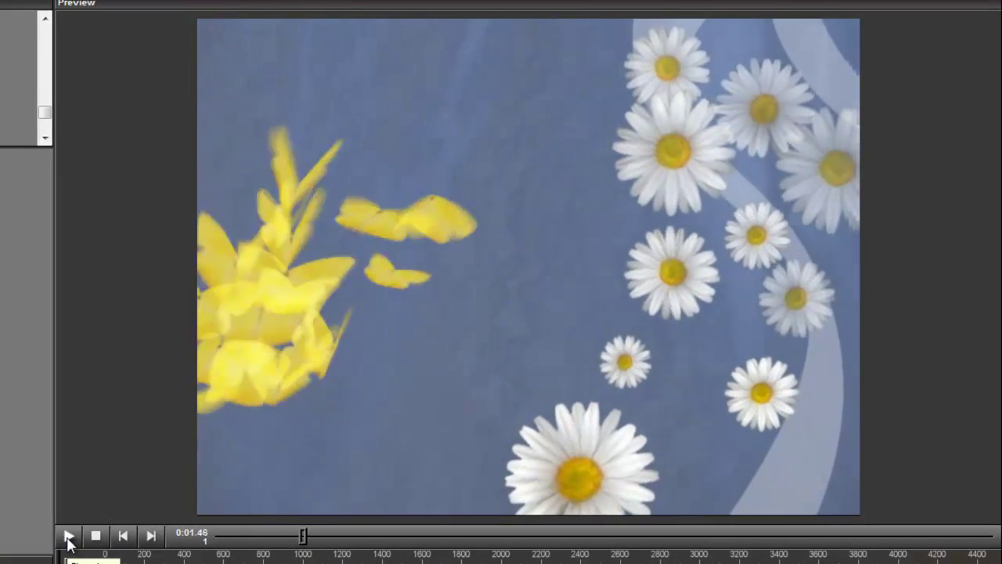